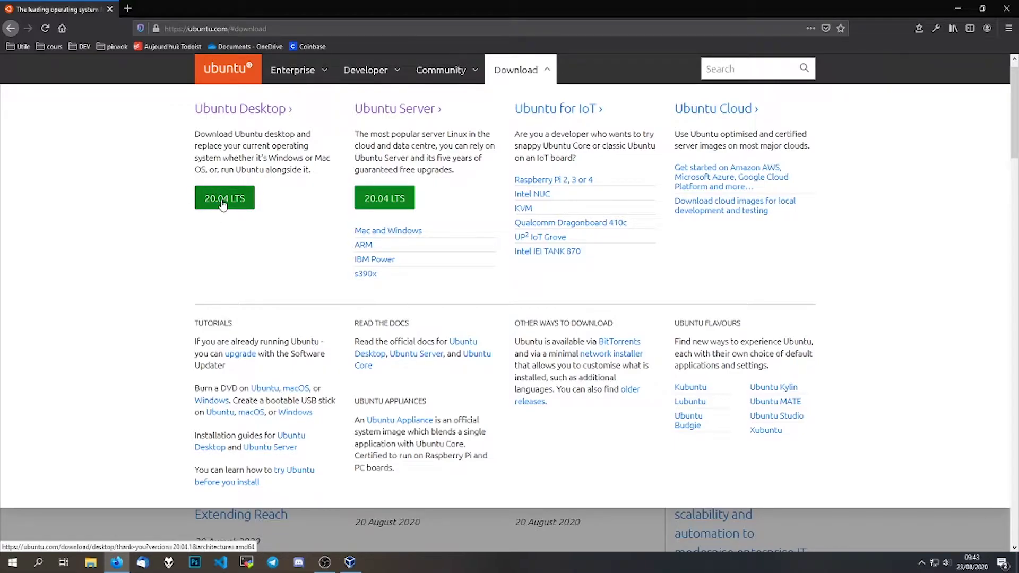
# - Request the Ubuntu Desktop 20.04 LTS download on ubuntu.com, then cancel saving the ISO
pyautogui.click(223, 204)
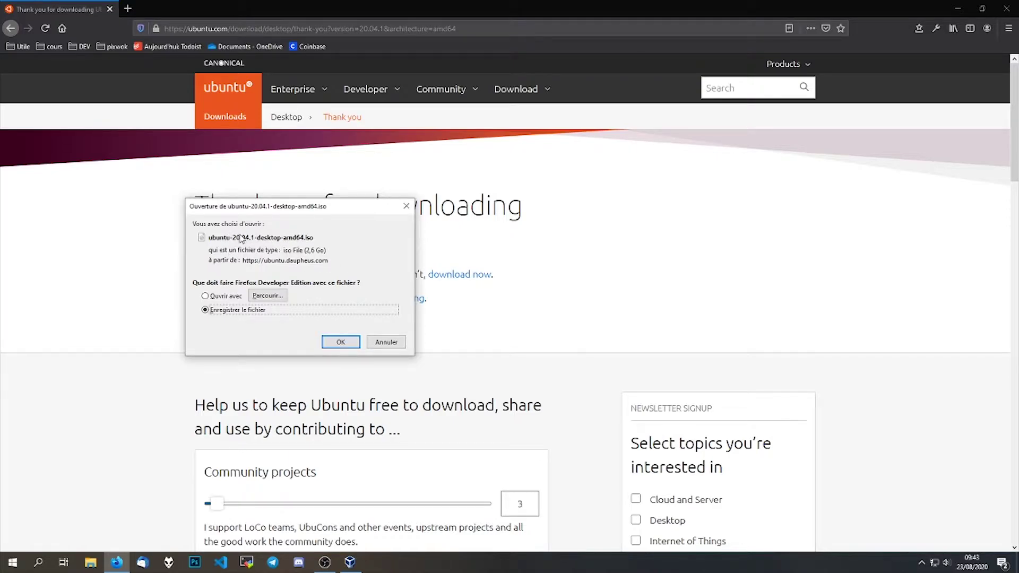
pyautogui.click(386, 342)
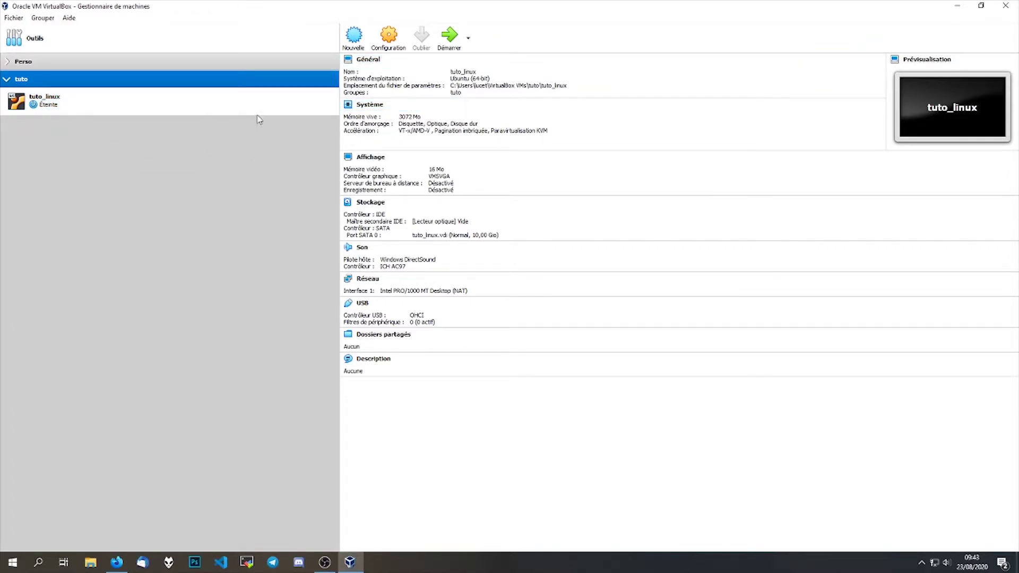
# - Start tuto_linux with ubuntu-20.04.1-desktop-amd64.iso chosen as the start-up disk
pyautogui.click(115, 105)
pyautogui.click(448, 43)
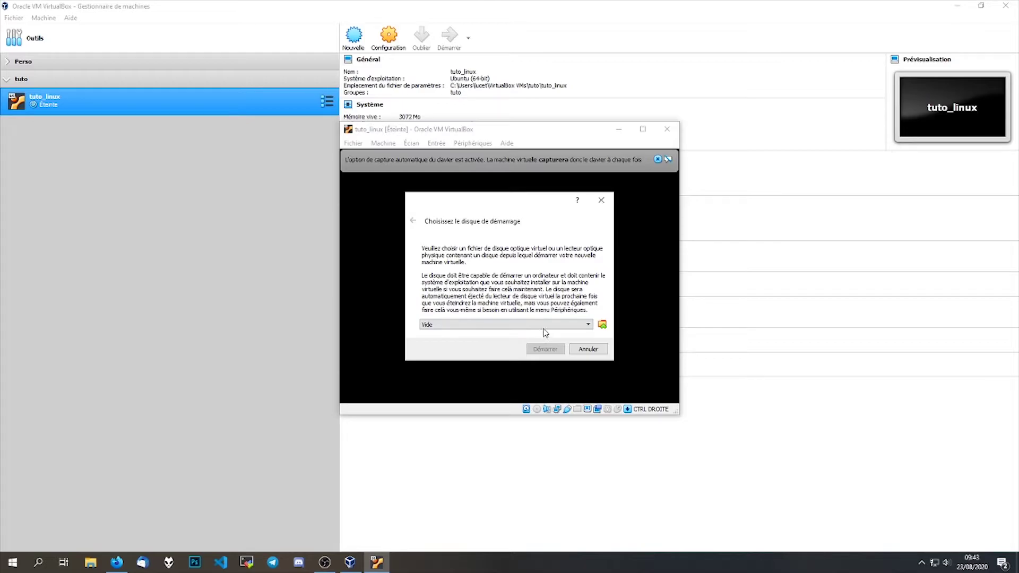
pyautogui.click(604, 326)
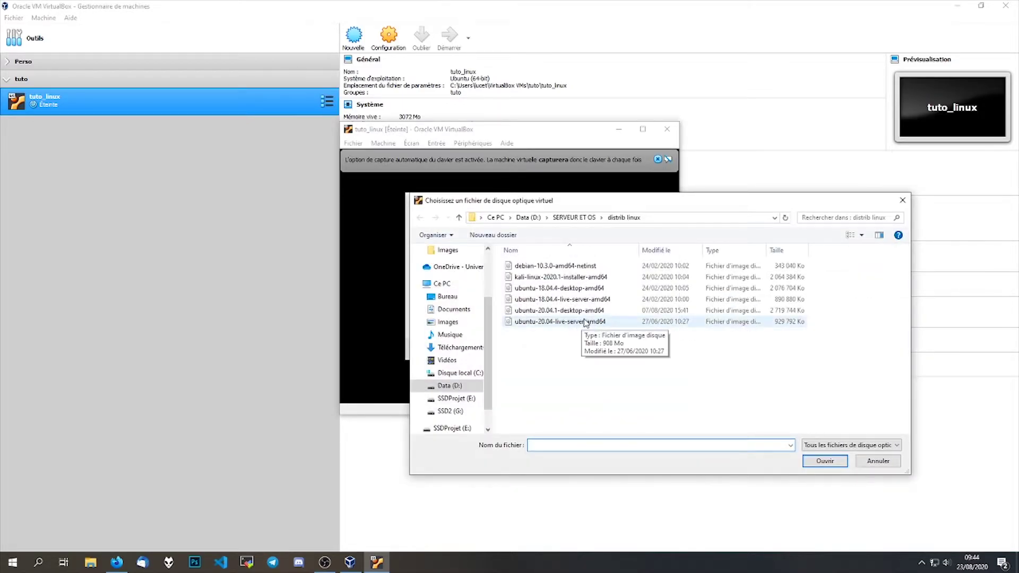
pyautogui.click(600, 313)
pyautogui.doubleClick(601, 311)
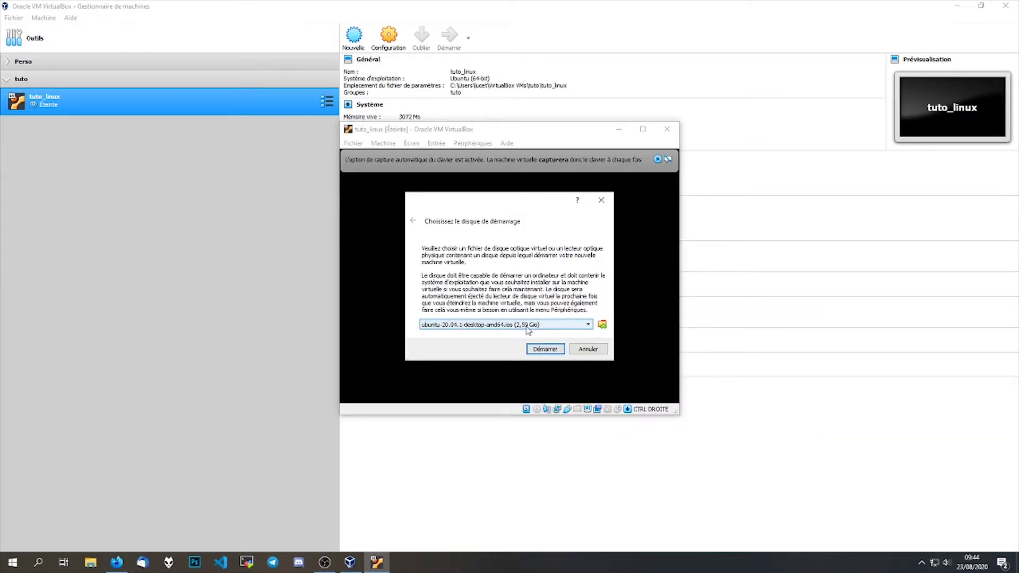
pyautogui.click(545, 349)
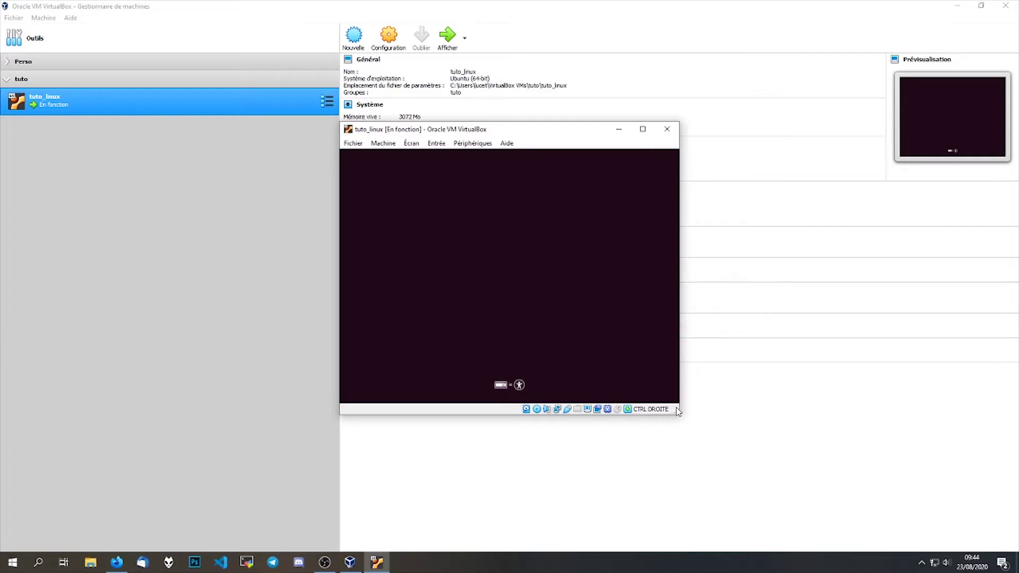
# - Enlarge the tuto_linux VM window and pick Français as the installer language
pyautogui.moveTo(679, 414); pyautogui.dragTo(724, 438)
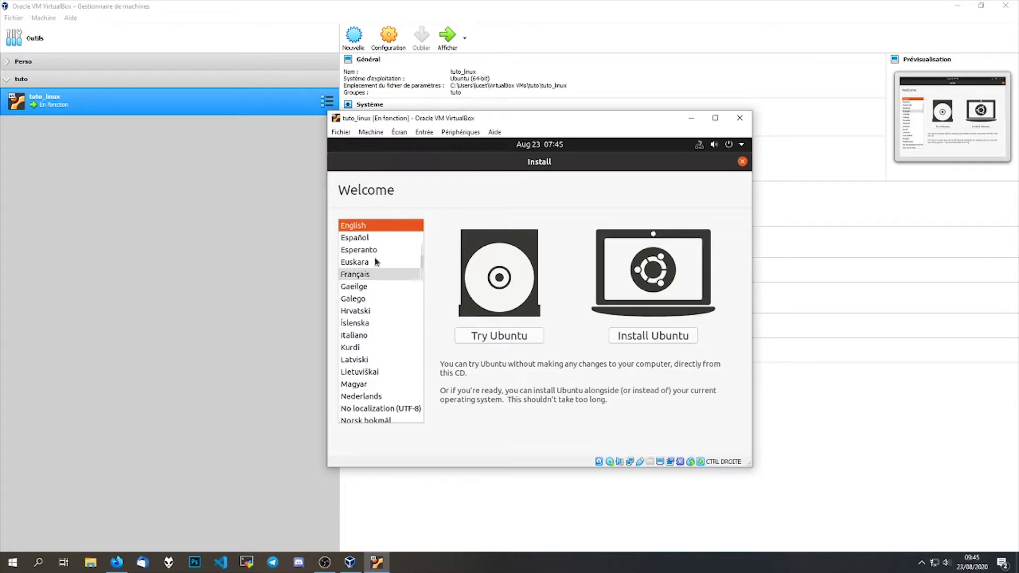
pyautogui.click(375, 276)
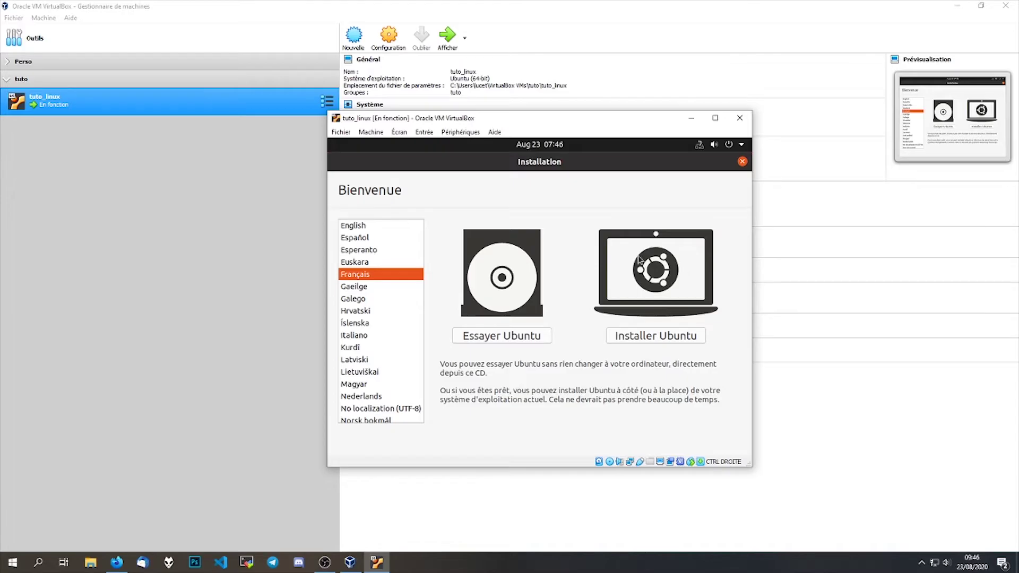
# - Begin Installer Ubuntu, select the French (AZERTY) keyboard, and test it with 'azeryv,m'
pyautogui.click(672, 339)
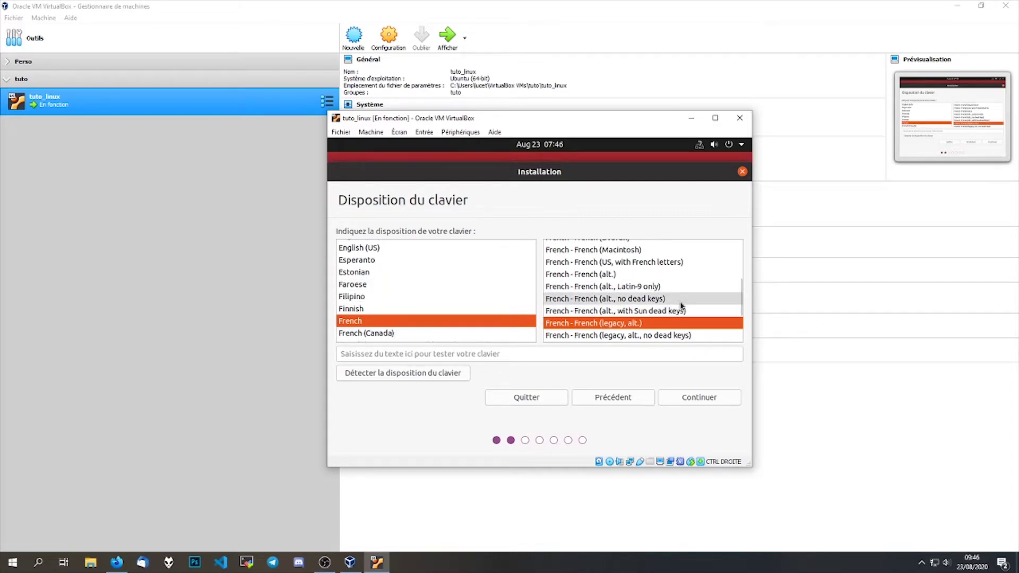
pyautogui.scroll(3, 737, 283)
pyautogui.scroll(1, 736, 273)
pyautogui.click(626, 270)
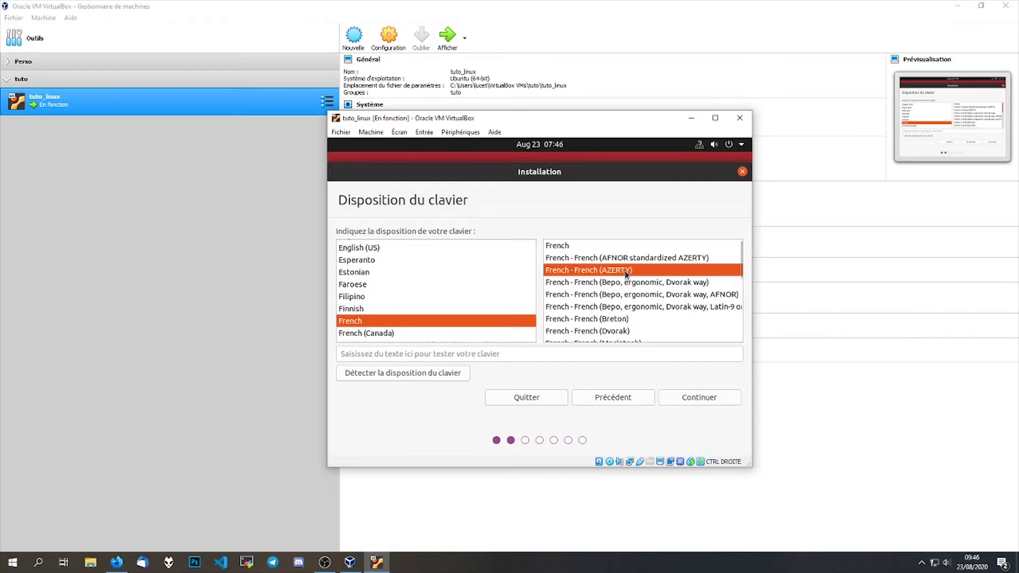
pyautogui.click(516, 358)
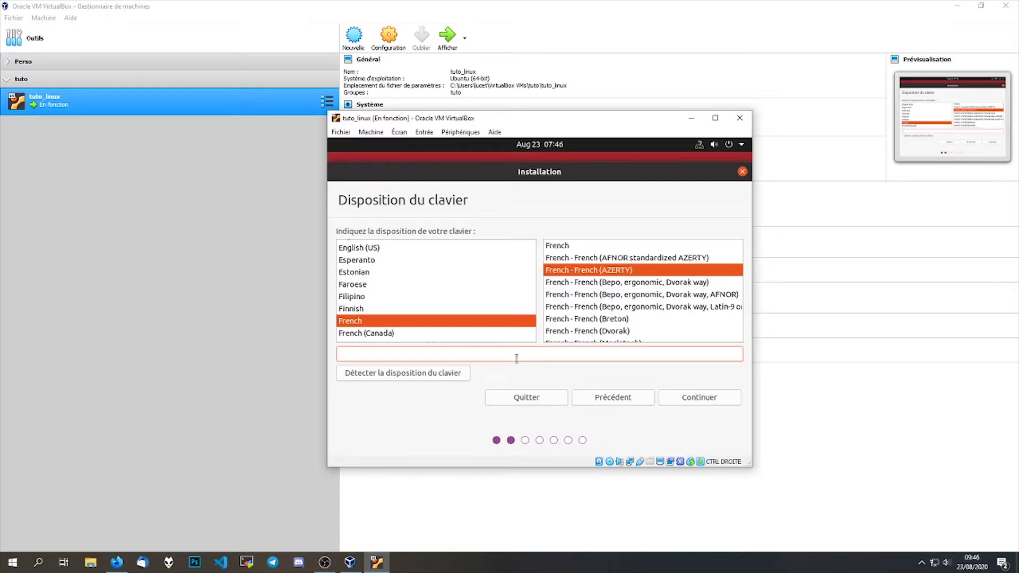
pyautogui.write('azeryv,m')
pyautogui.click(699, 403)
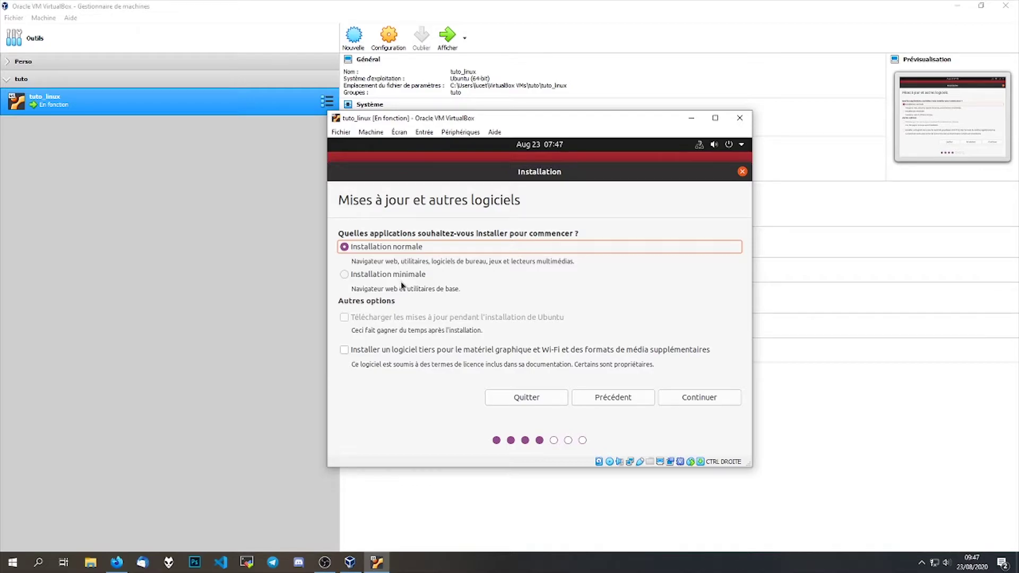
# - Switch to Installation minimale and continue to the Type d'installation page
pyautogui.click(400, 278)
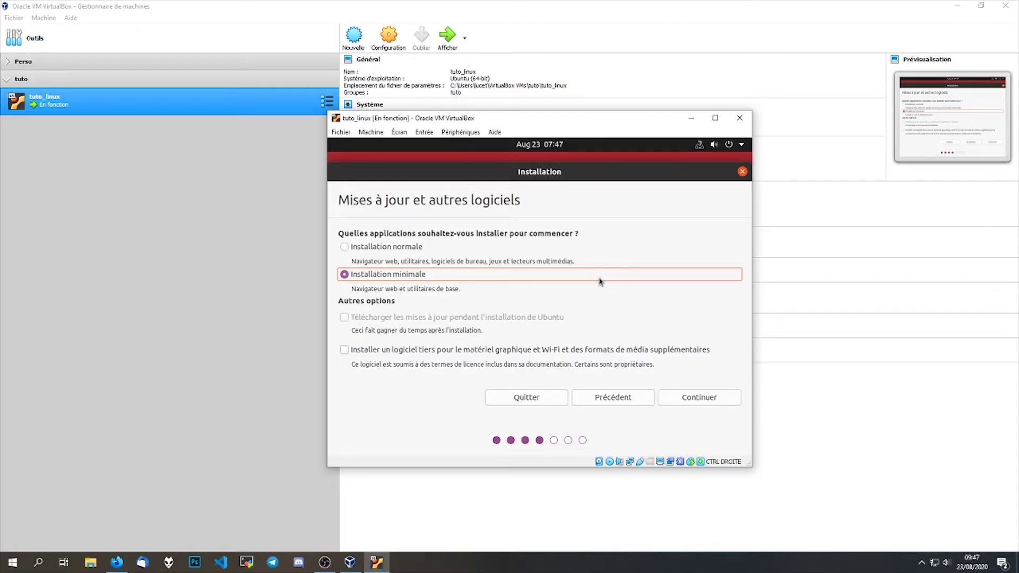
pyautogui.click(676, 400)
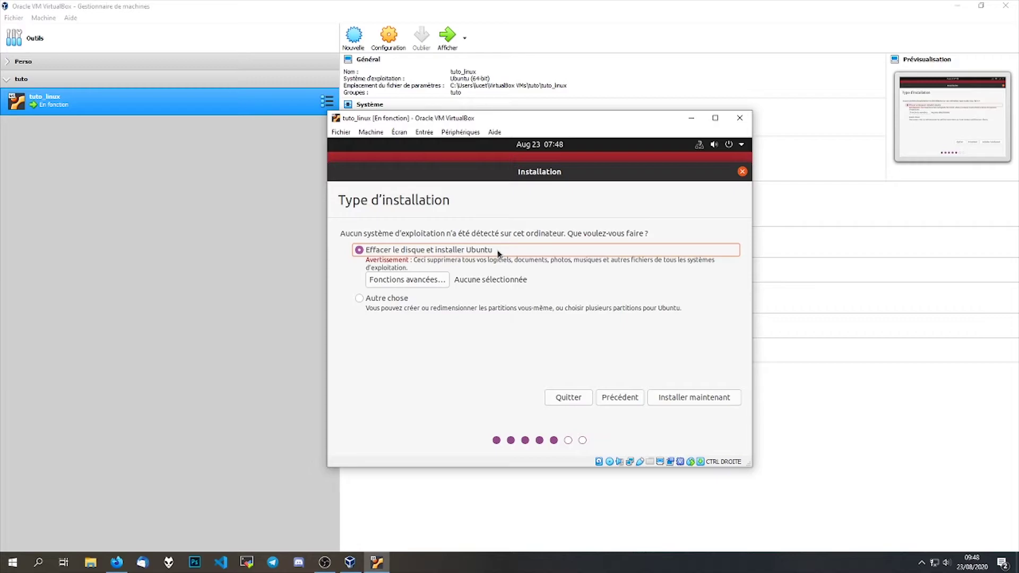
# - Install now with 'Effacer le disque et installer Ubuntu', confirm the disk changes, and keep Paris
pyautogui.click(686, 397)
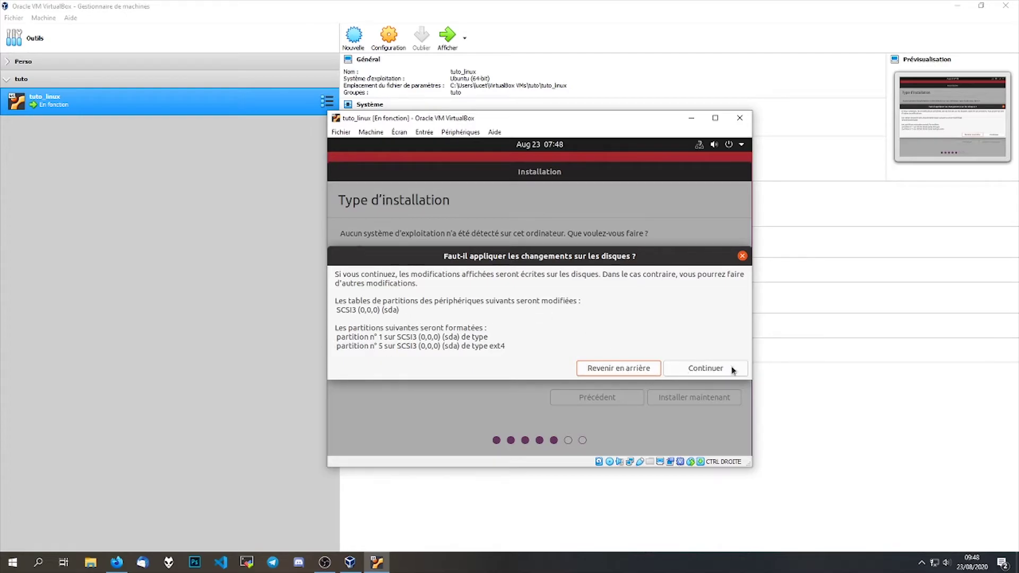
pyautogui.click(705, 368)
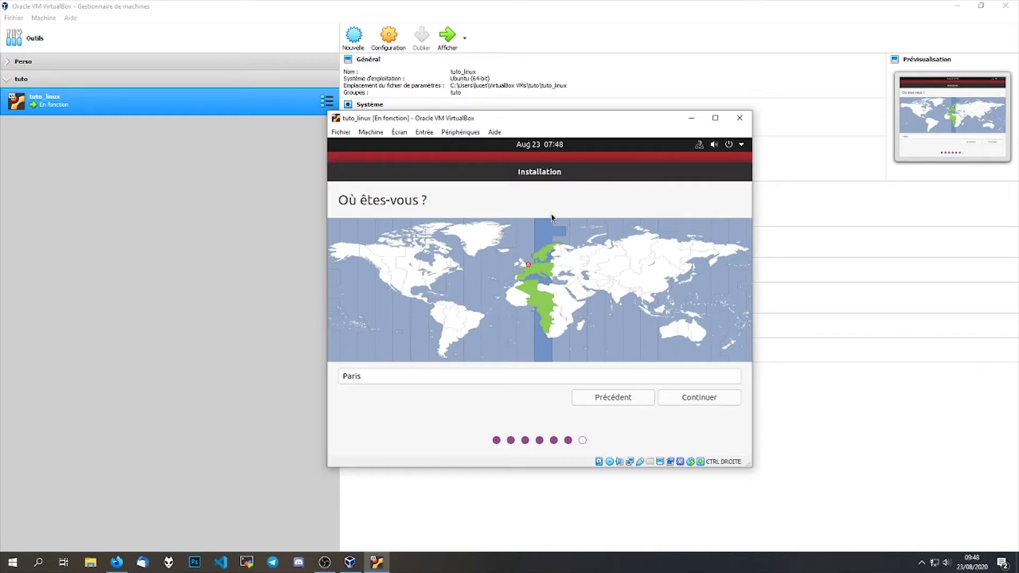
pyautogui.click(722, 398)
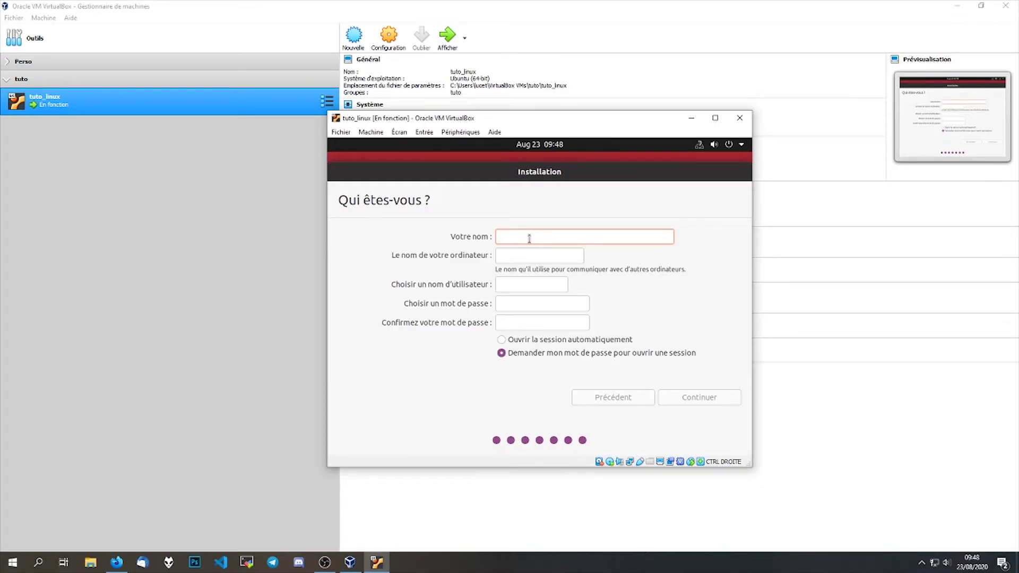
# - Enter the user's name, rename the computer to tuto, set and confirm a password, and continue
pyautogui.write('pixwok')
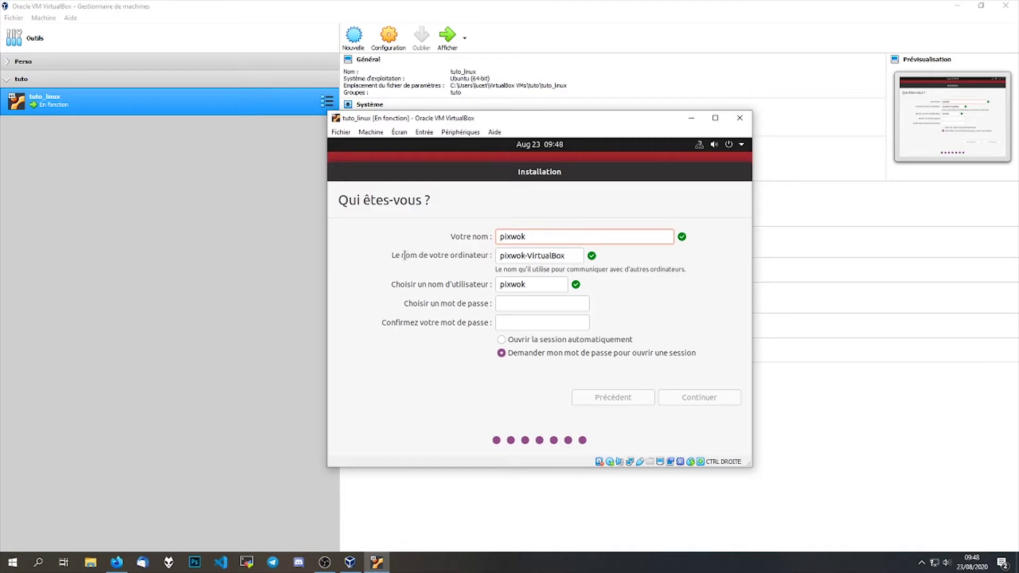
pyautogui.moveTo(572, 257); pyautogui.dragTo(450, 253)
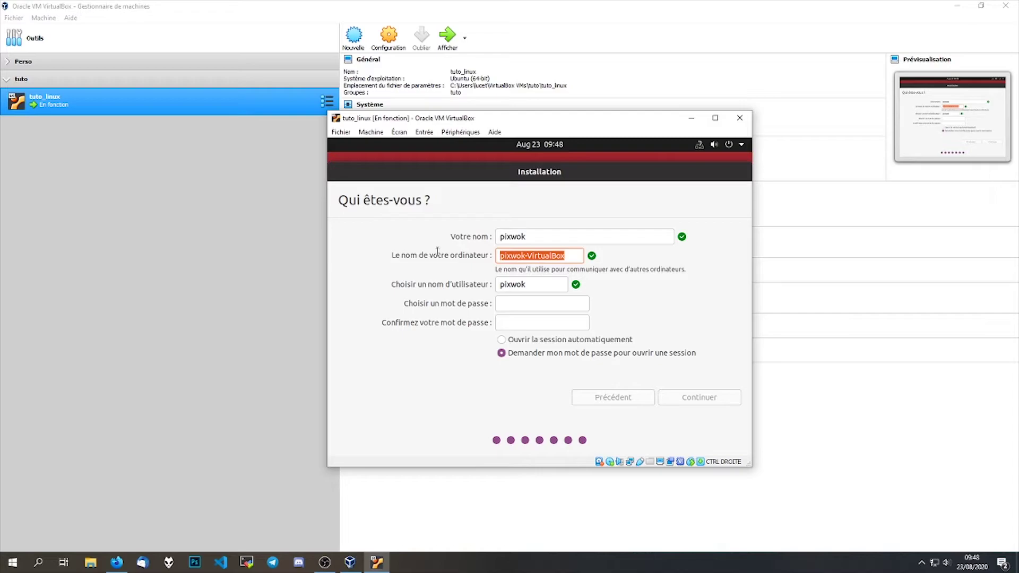
pyautogui.write('tuto')
pyautogui.click(534, 304)
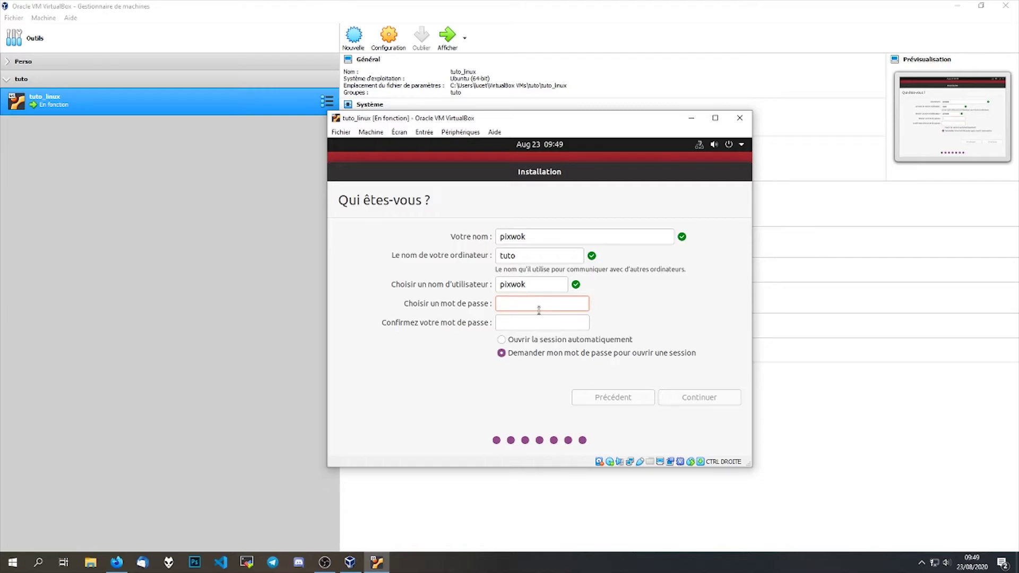
pyautogui.press('Num_Lock')
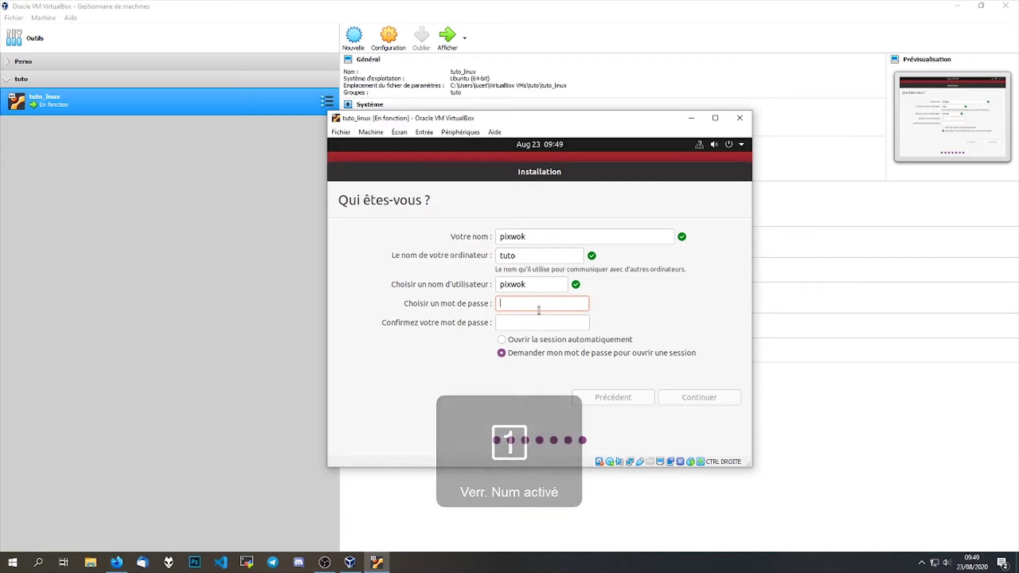
pyautogui.write('123456')
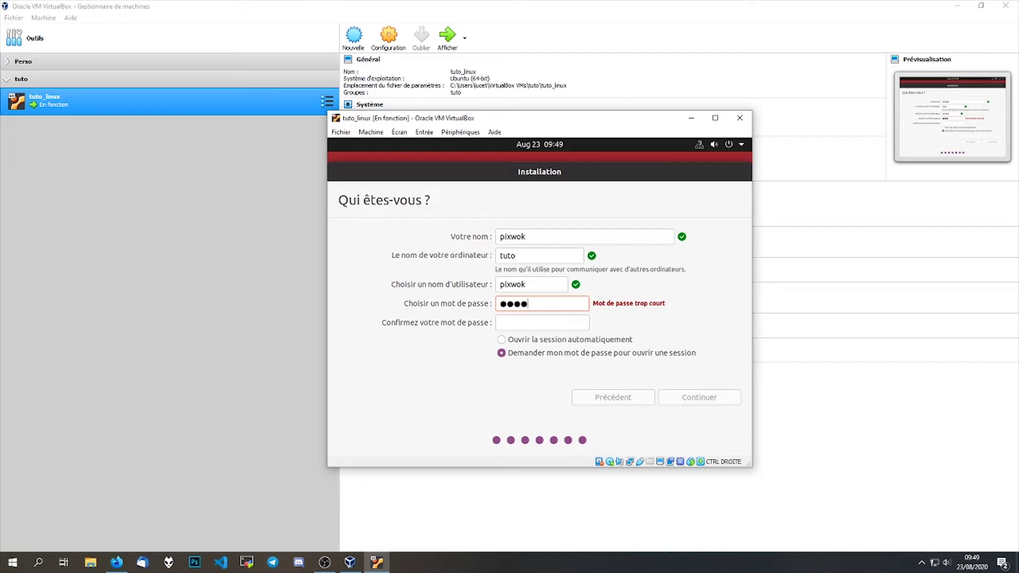
pyautogui.press('Tab')
pyautogui.write('123456')
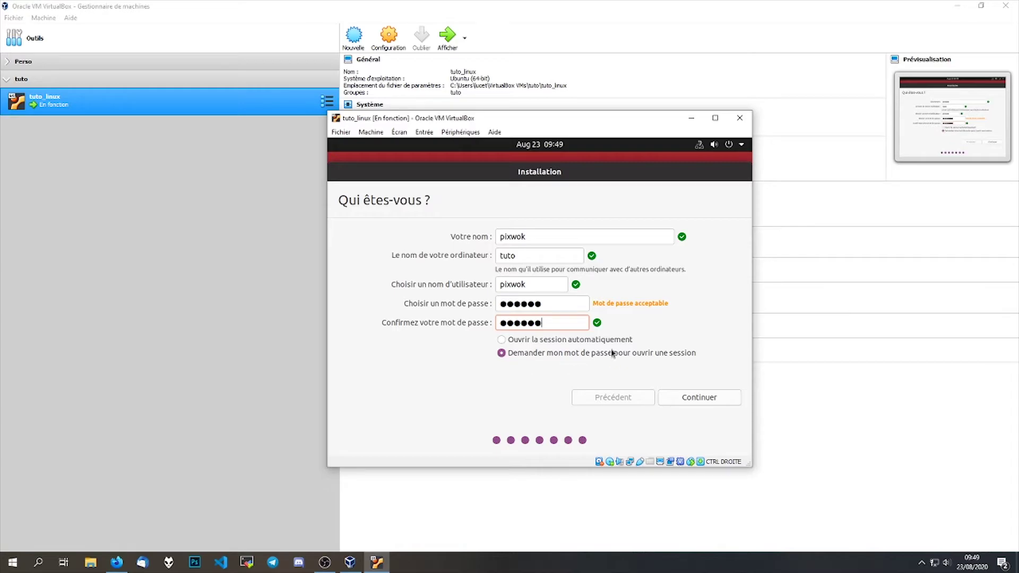
pyautogui.click(698, 400)
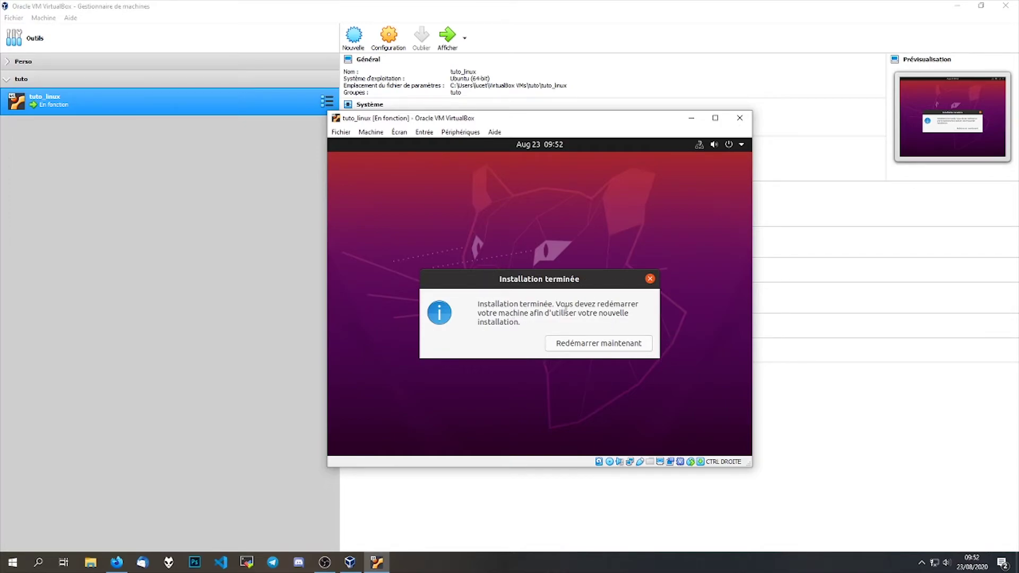
# - Choose Redémarrer maintenant in the Installation terminée dialog
pyautogui.click(594, 345)
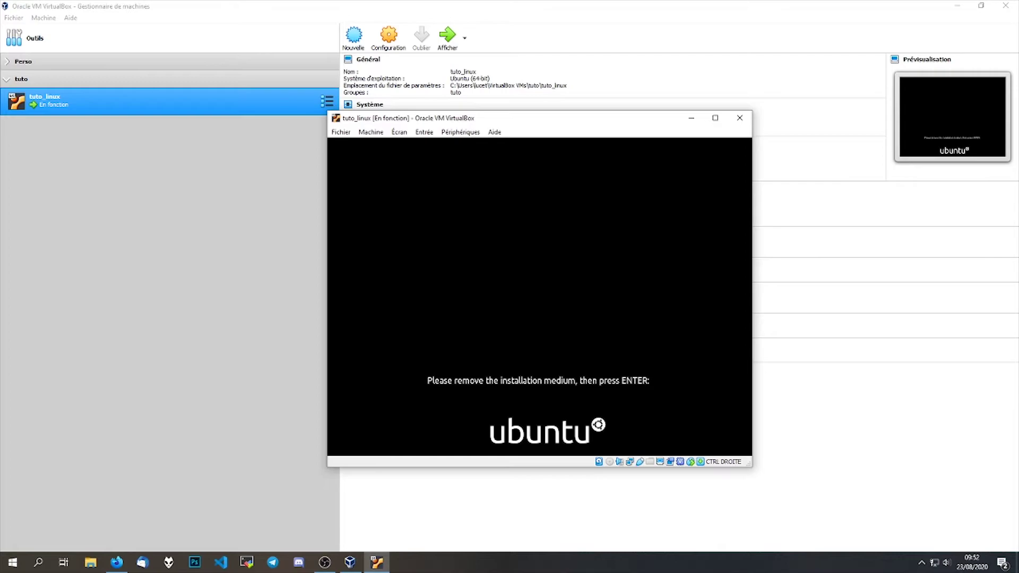
# - Continue past the remove-installation-medium prompt and close the mouse-integration banner
pyautogui.press('Return')
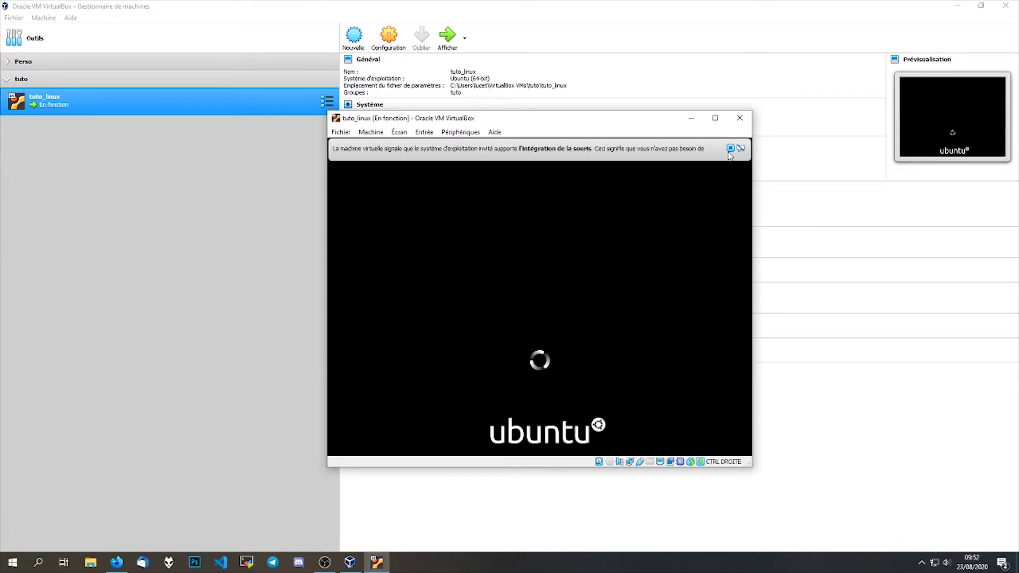
pyautogui.click(731, 148)
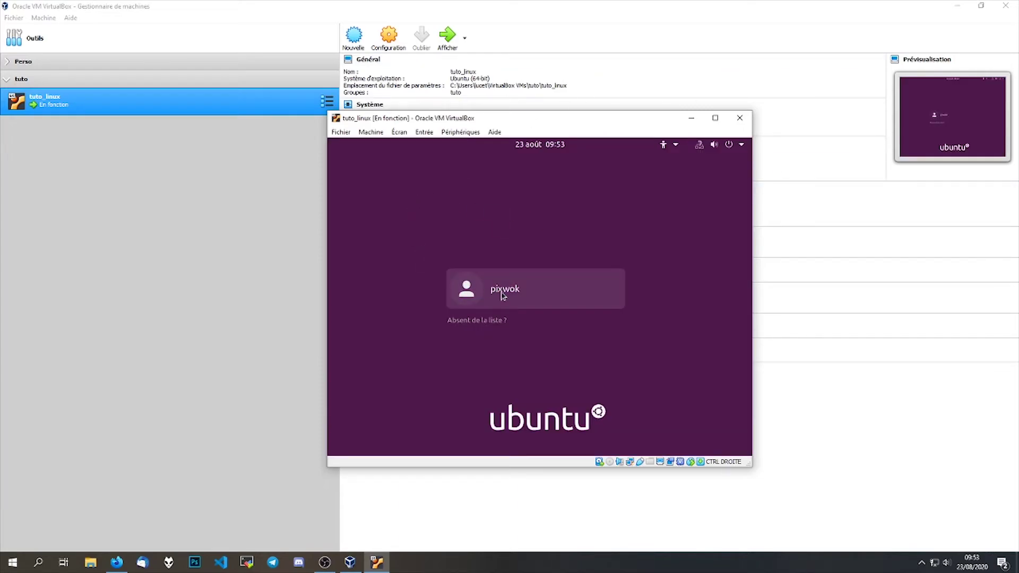
# - Log in to Ubuntu as the new user with the account password
pyautogui.click(503, 293)
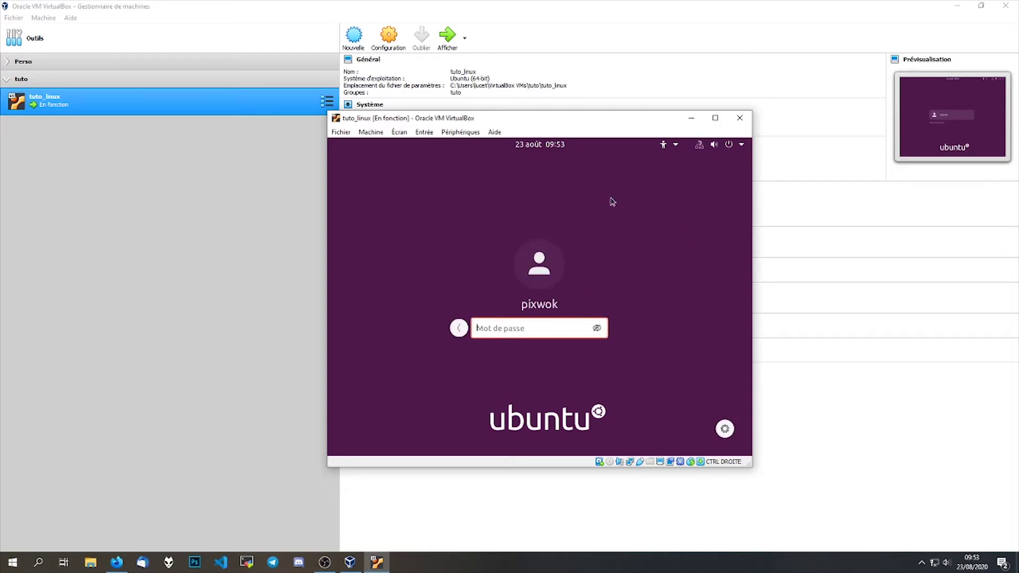
pyautogui.press('Num_Lock')
pyautogui.write('•••••••')
pyautogui.press('Return')
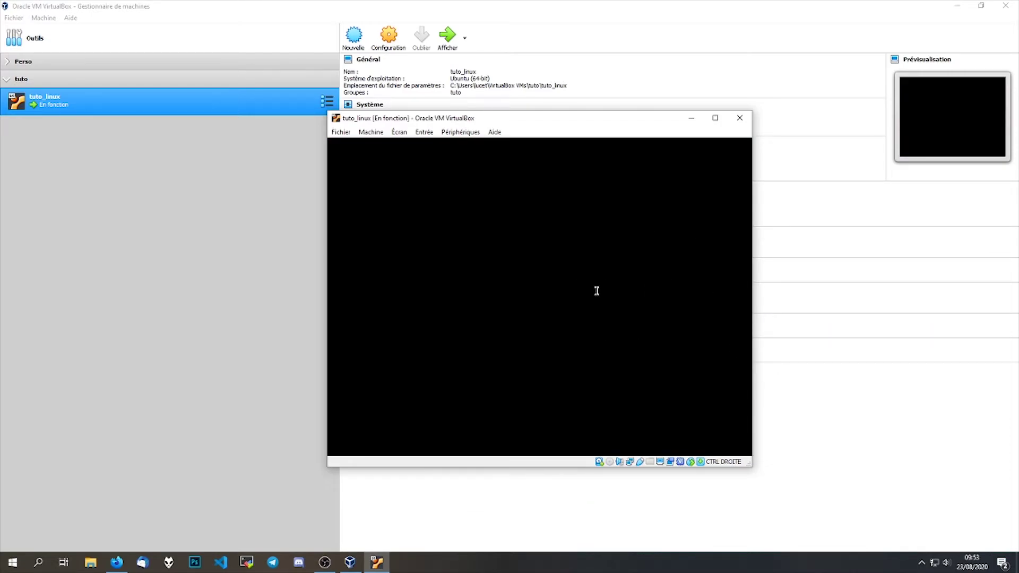
pyautogui.press('Num_Lock')
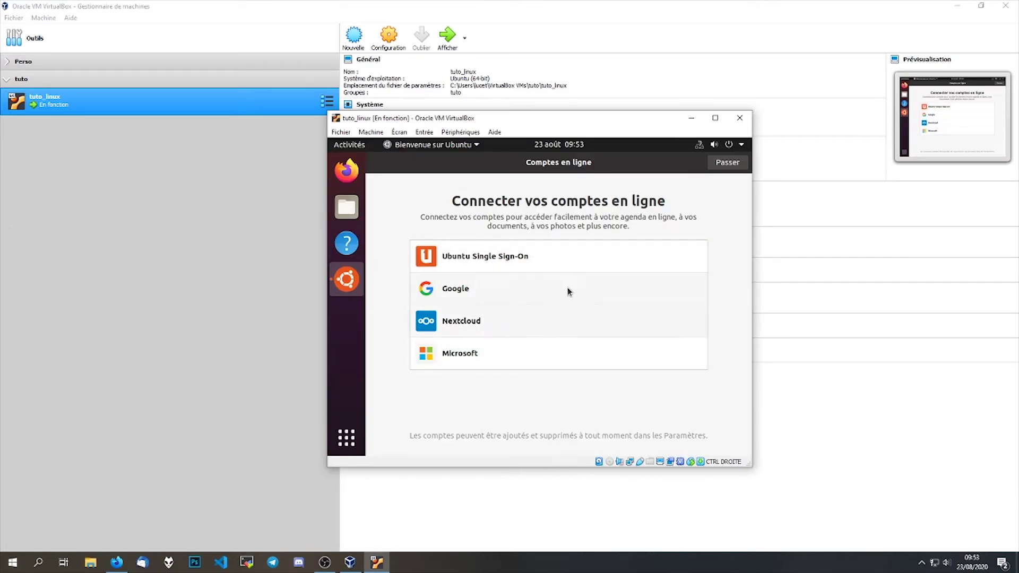
# - Skip through the welcome wizard pages and finish it with Terminé
pyautogui.click(725, 169)
pyautogui.click(725, 168)
pyautogui.click(725, 168)
pyautogui.click(726, 169)
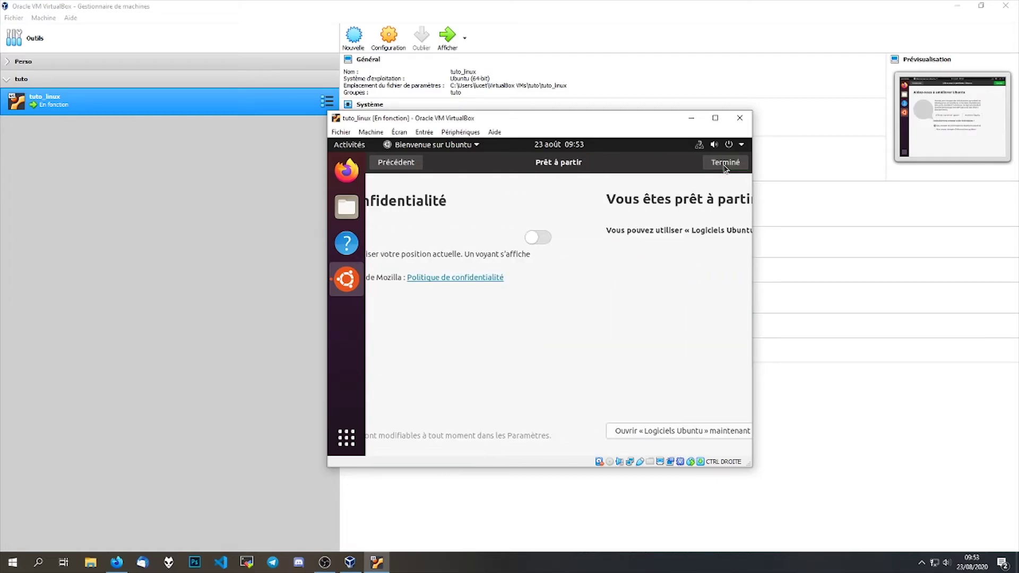
pyautogui.click(726, 163)
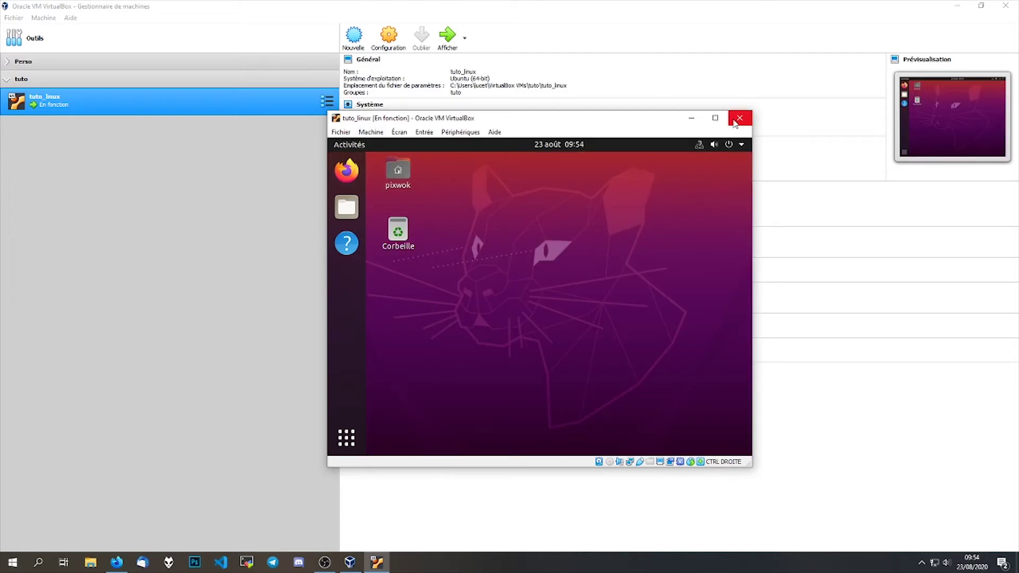
# - Maximize the tuto_linux VM window so the Ubuntu desktop fills the screen
pyautogui.click(715, 118)
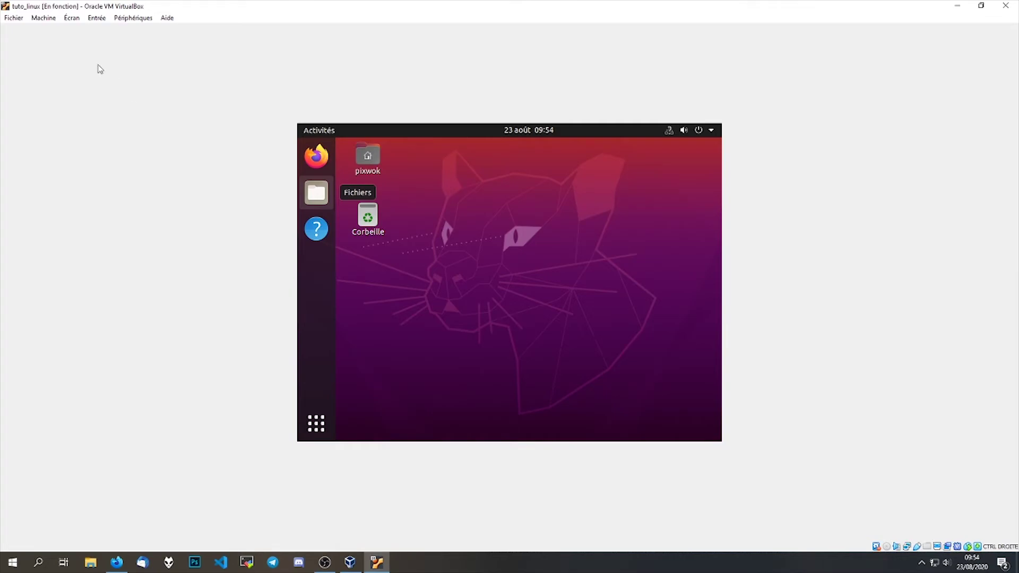
# - Insert the Guest Additions CD image, run its installer, and close the finished terminal
pyautogui.click(123, 19)
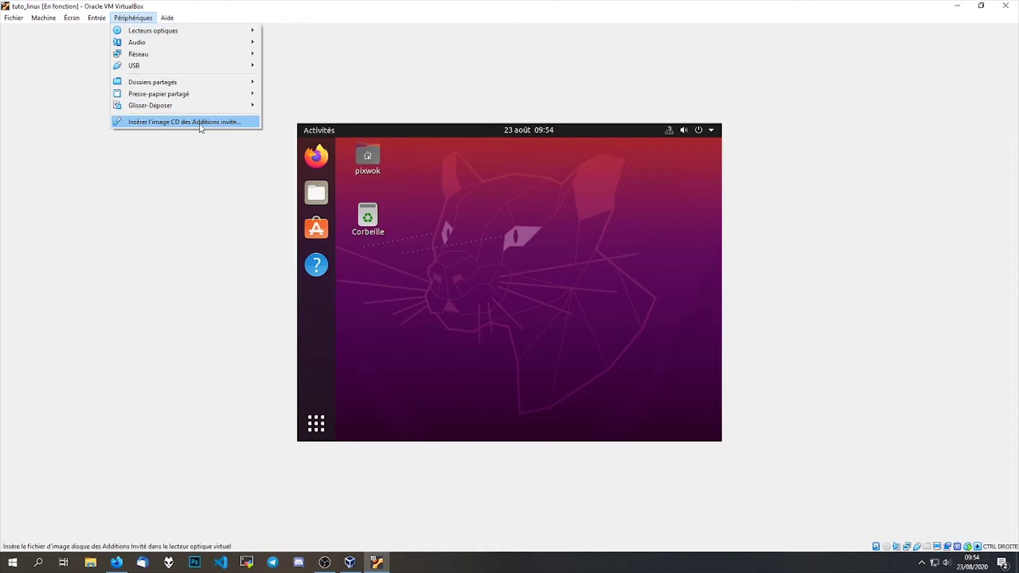
pyautogui.click(203, 124)
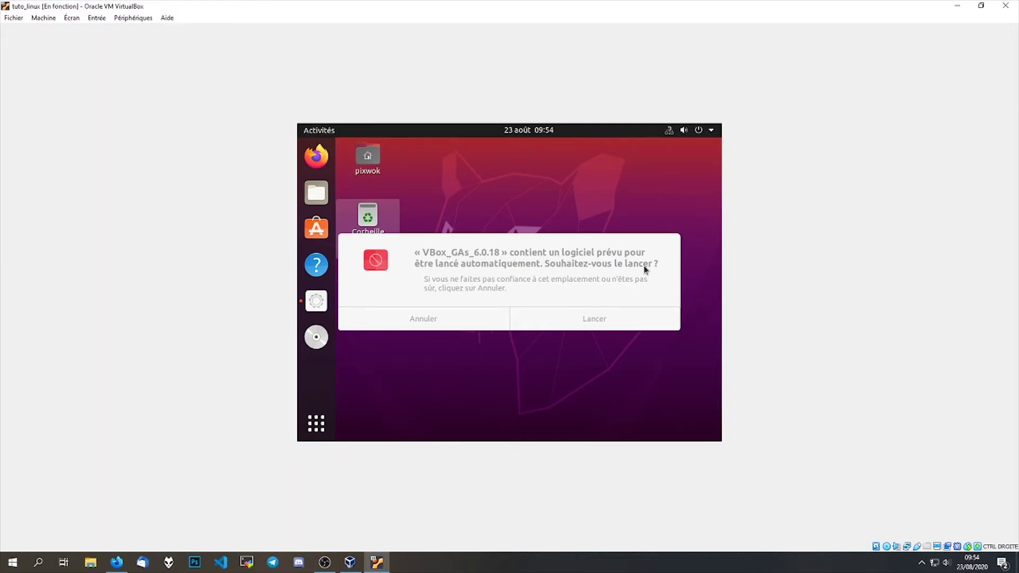
pyautogui.click(594, 318)
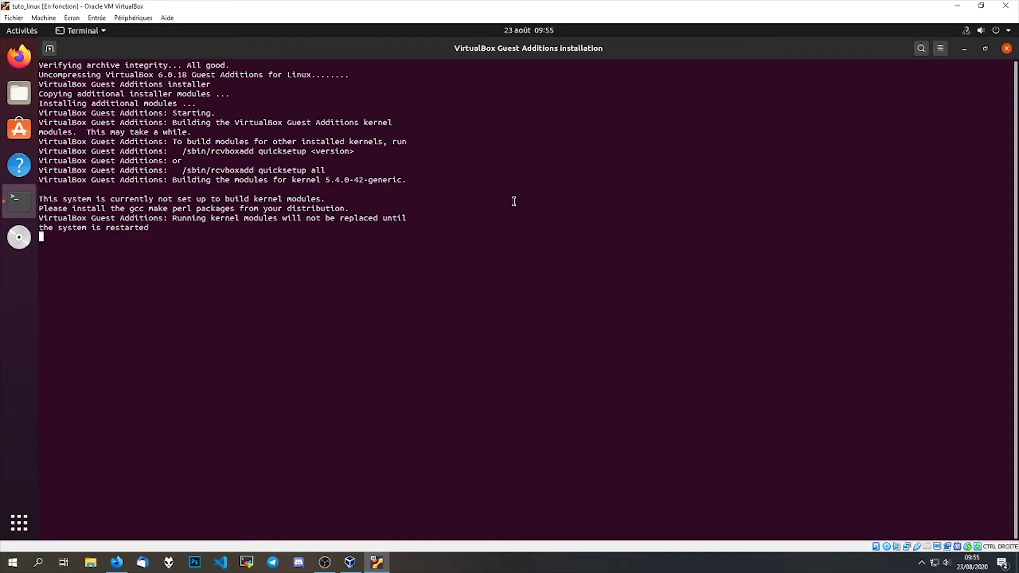
pyautogui.press('Return')
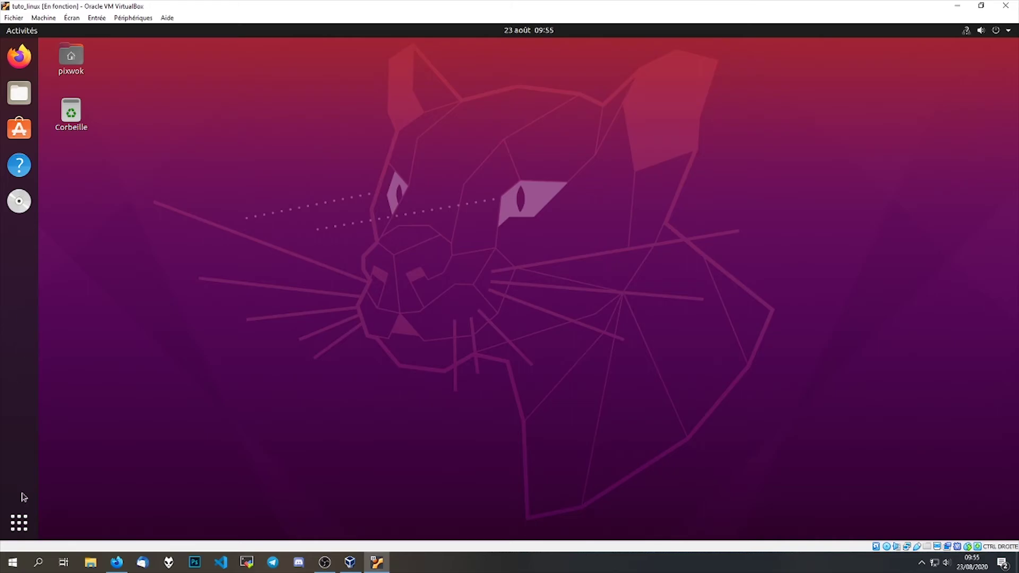
# - Browse the Afficher les applications grid, then launch Ubuntu Software from the dock
pyautogui.click(29, 518)
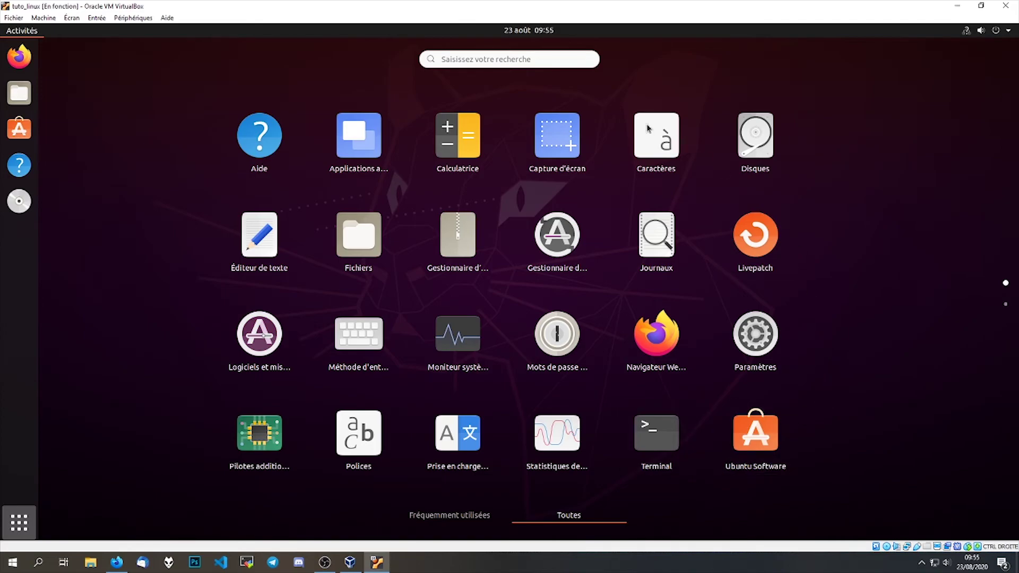
pyautogui.scroll(-1, 636, 370)
pyautogui.scroll(1, 637, 371)
pyautogui.click(19, 135)
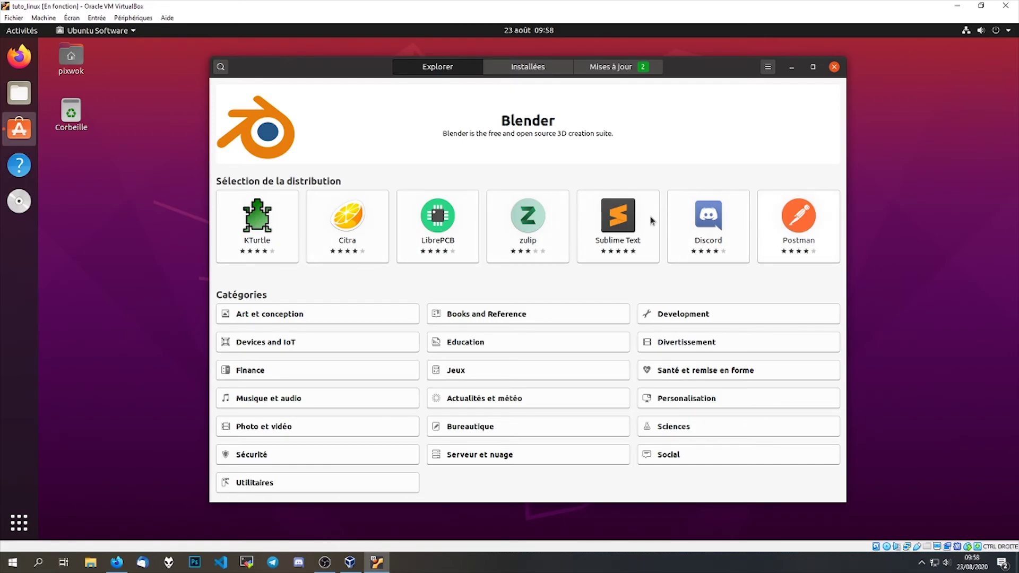
# - Check the pending updates, then search Ubuntu Software for 'libre office'
pyautogui.click(602, 68)
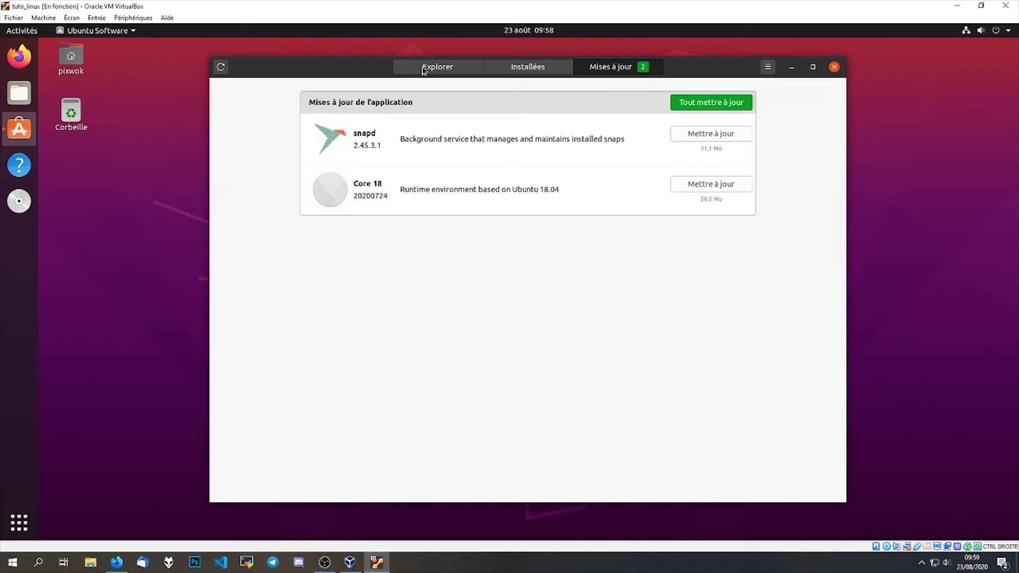
pyautogui.click(423, 68)
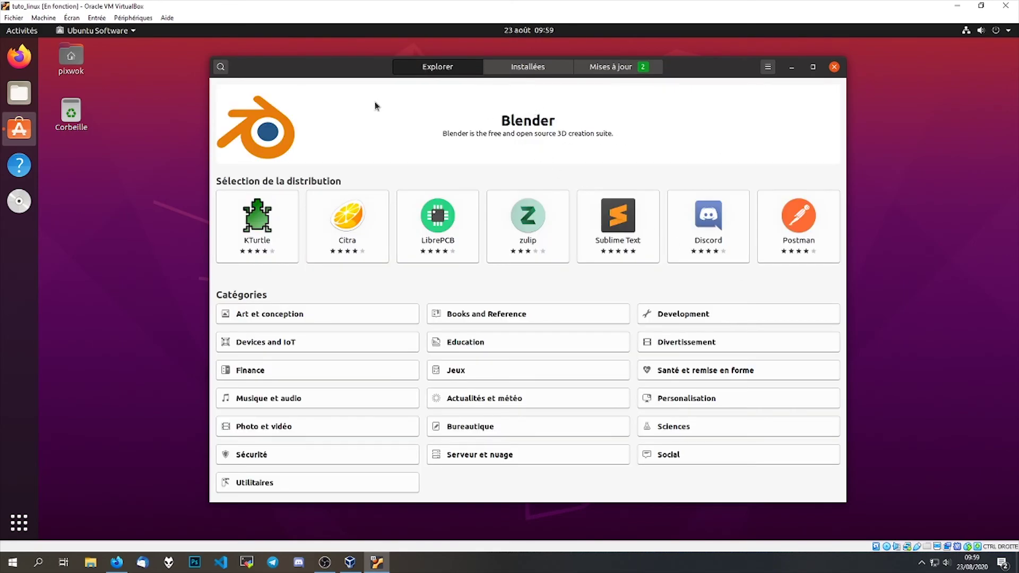
pyautogui.click(220, 67)
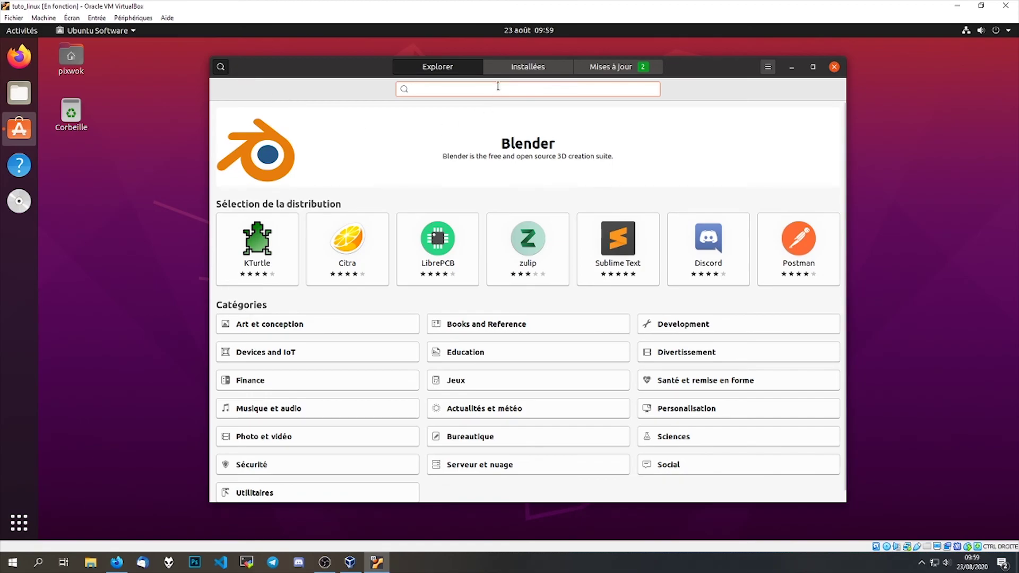
pyautogui.write('libre')
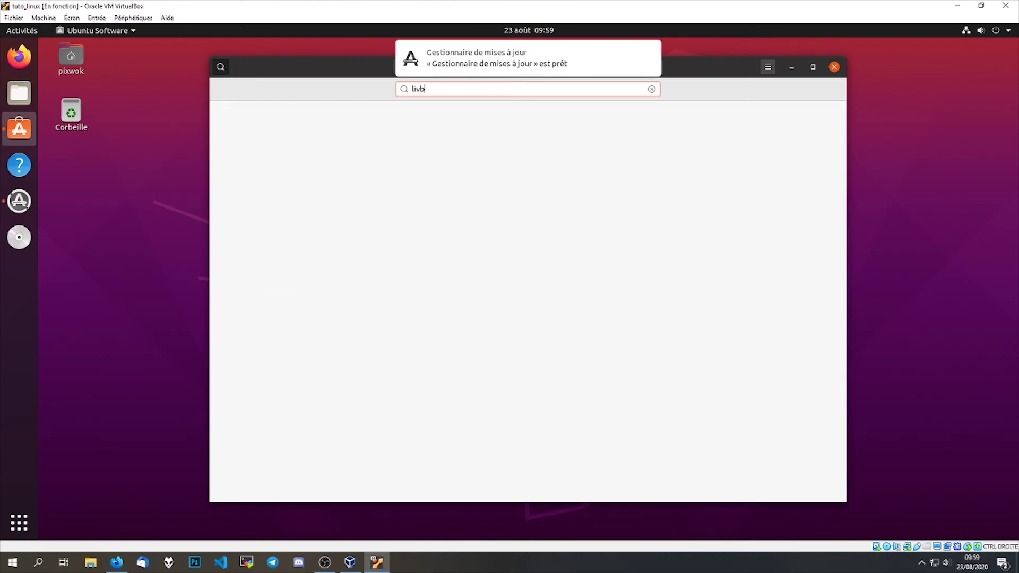
pyautogui.write(' office')
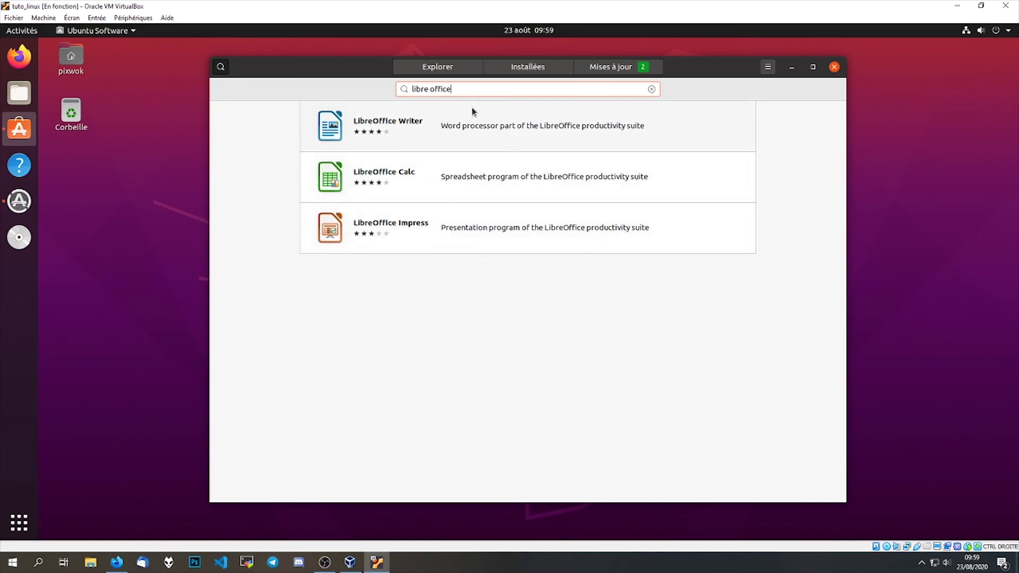
# - Clear the search, close Ubuntu Software, and move the update manager dialog aside
pyautogui.hotkey('ctrl', 'a')
pyautogui.press('BackSpace')
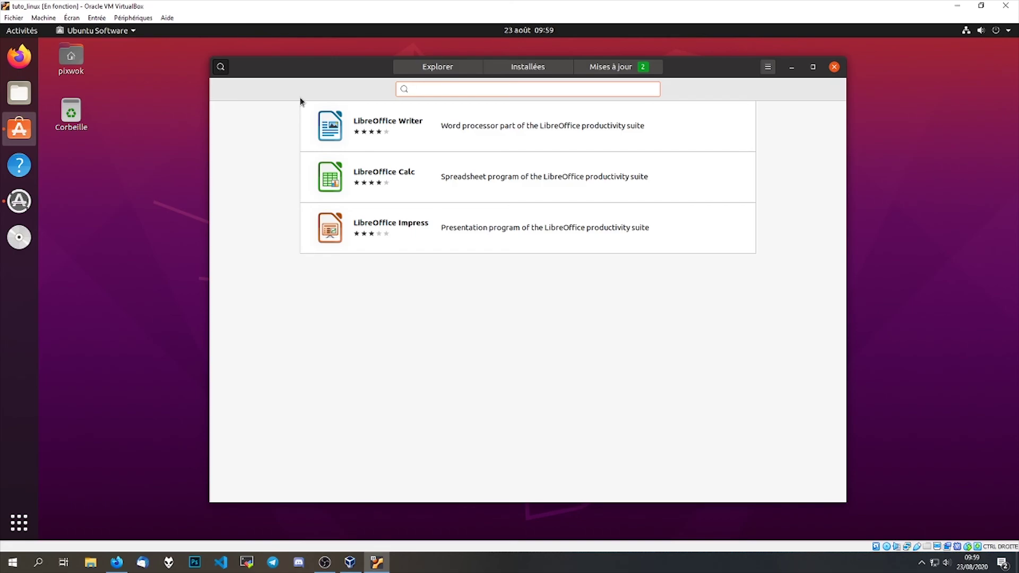
pyautogui.click(834, 66)
pyautogui.moveTo(551, 248); pyautogui.dragTo(494, 173)
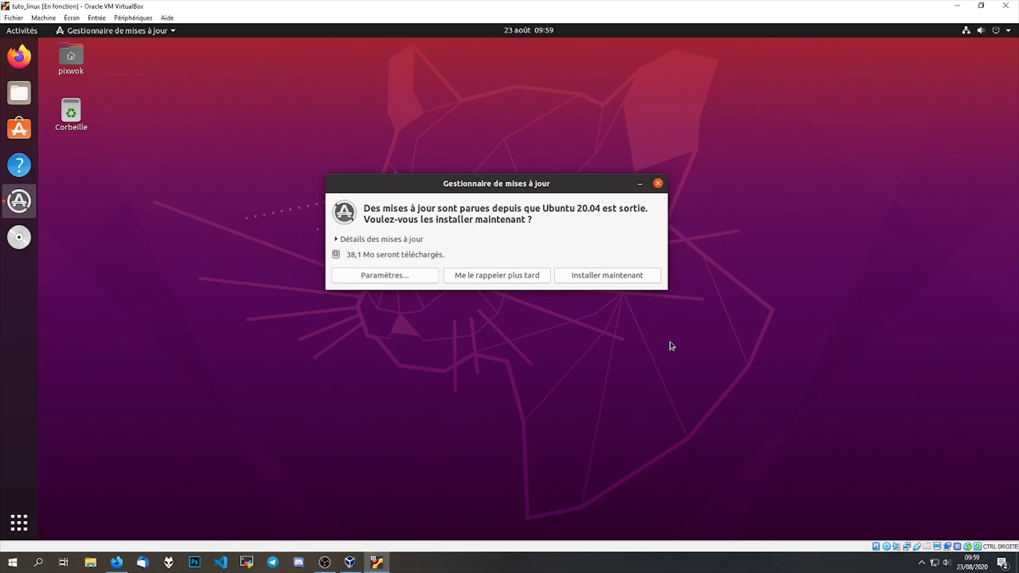